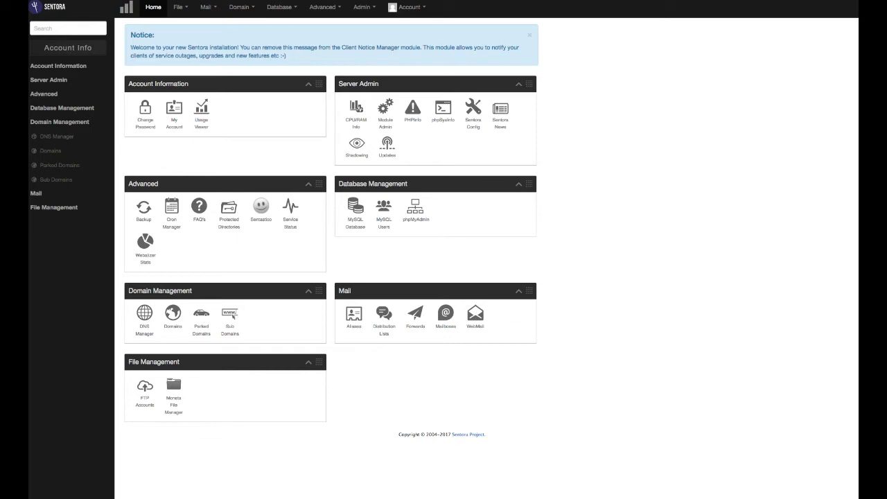
Step: Create the hosted domain nturtle.net in Sentora with a new home directory
{"action": "left_click", "coordinate": [173, 313]}
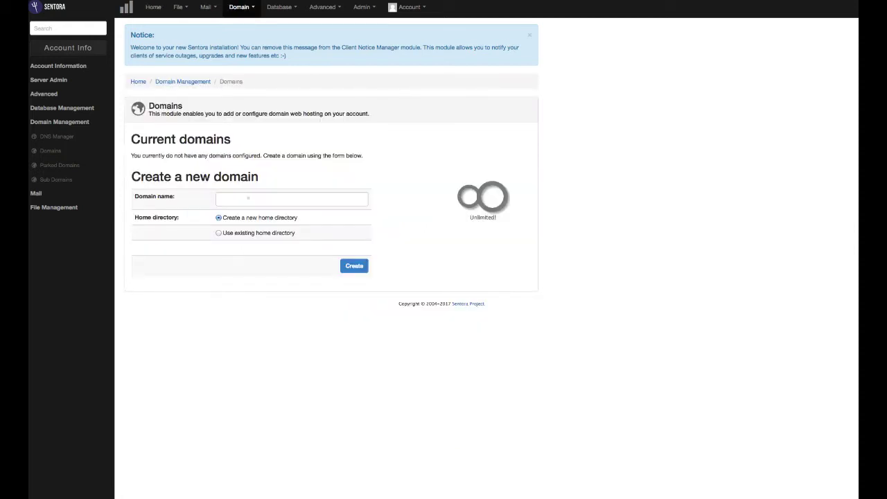
{"action": "left_click", "coordinate": [248, 199]}
{"action": "type", "text": "nturtle.net"}
{"action": "left_click", "coordinate": [413, 205]}
{"action": "left_click", "coordinate": [354, 266]}
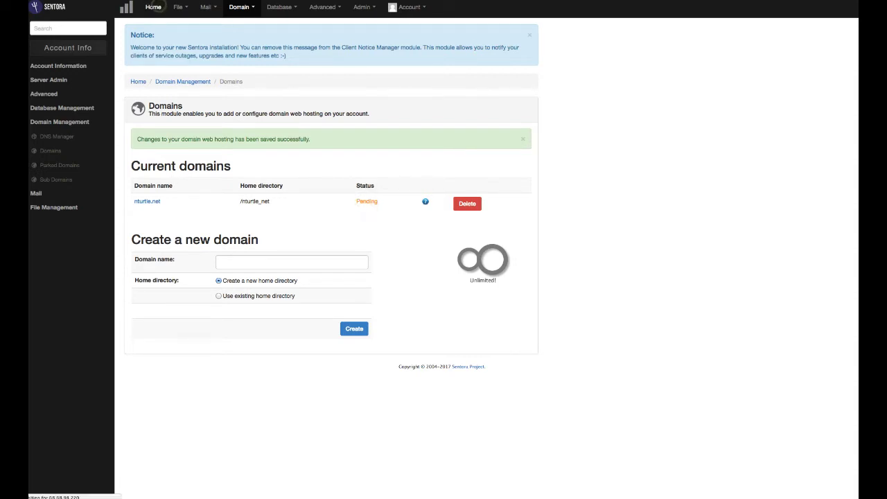
Step: Create the default DNS records for nturtle.net in the DNS Manager and view its A and MX records
{"action": "left_click", "coordinate": [154, 7]}
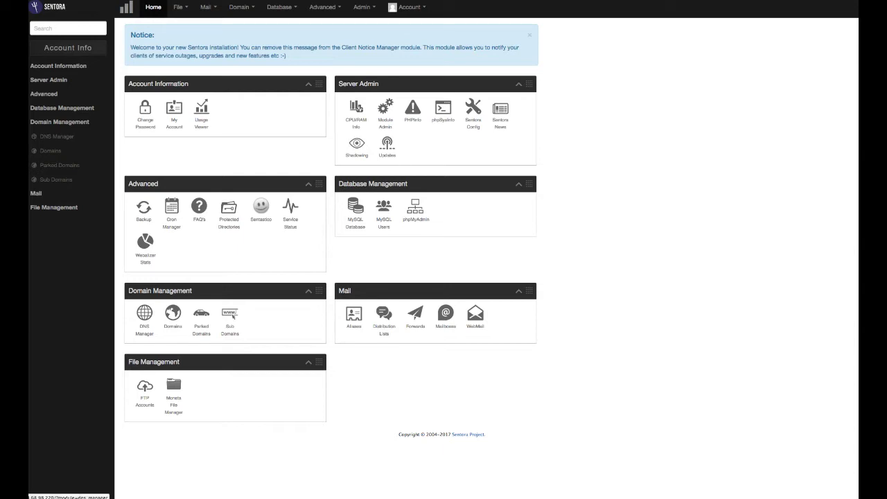
{"action": "left_click", "coordinate": [145, 313]}
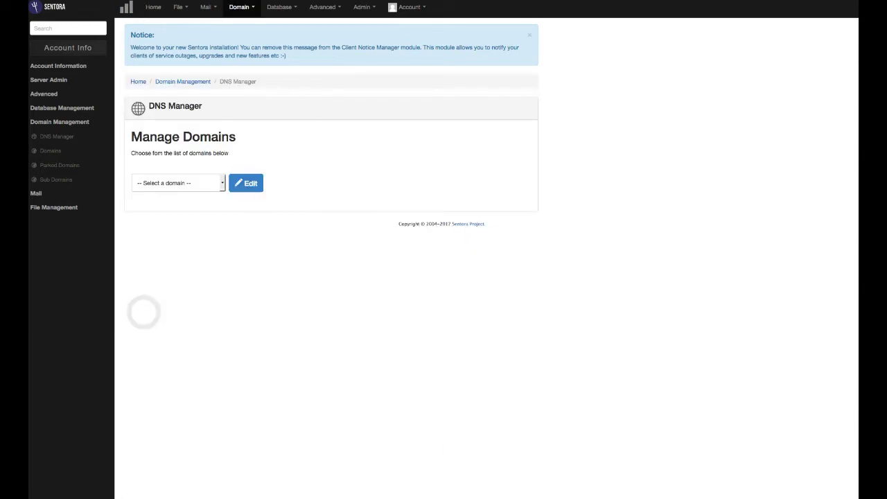
{"action": "left_click", "coordinate": [219, 183]}
{"action": "left_click", "coordinate": [201, 201]}
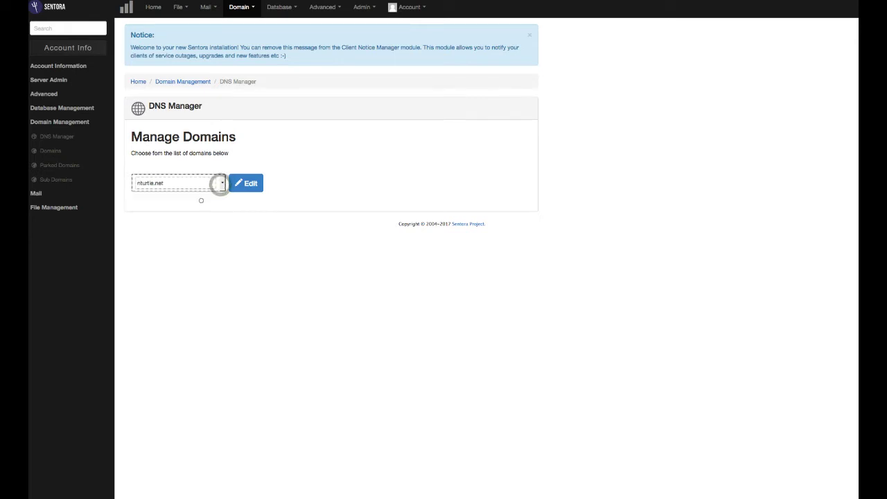
{"action": "left_click", "coordinate": [246, 183]}
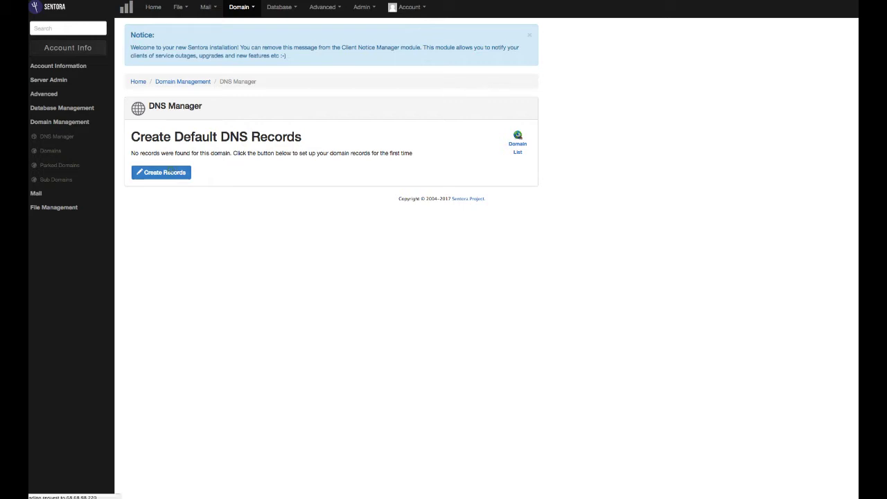
{"action": "left_click", "coordinate": [171, 170]}
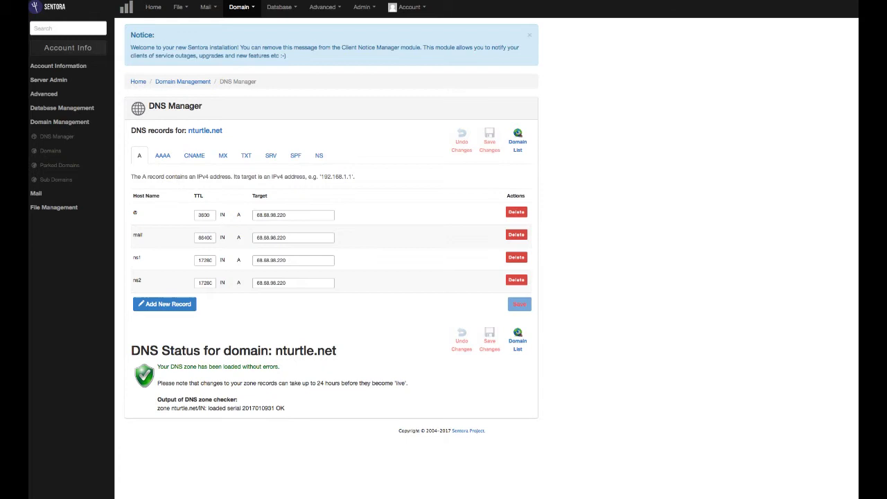
{"action": "left_click", "coordinate": [139, 155]}
{"action": "left_click", "coordinate": [224, 156]}
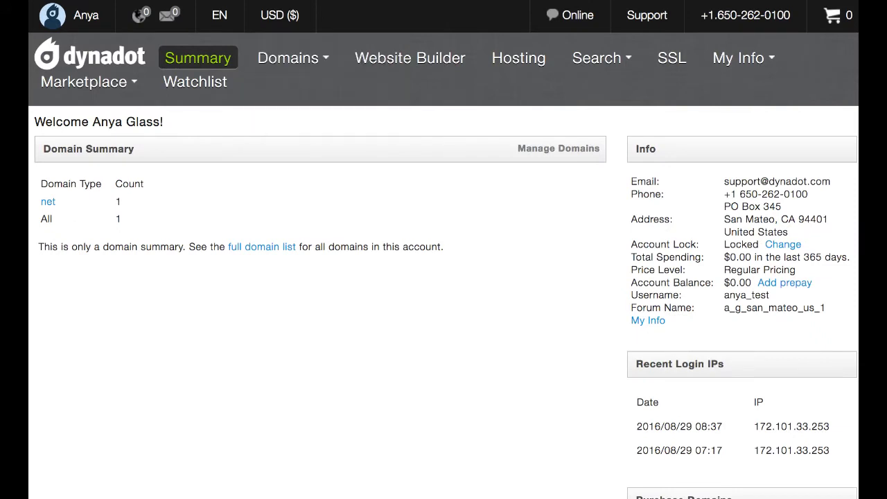
Step: Switch to the Dynadot account and register the name server ns1.nturtle.net with IP address 68.68.98.220
{"action": "mouse_move", "coordinate": [288, 58]}
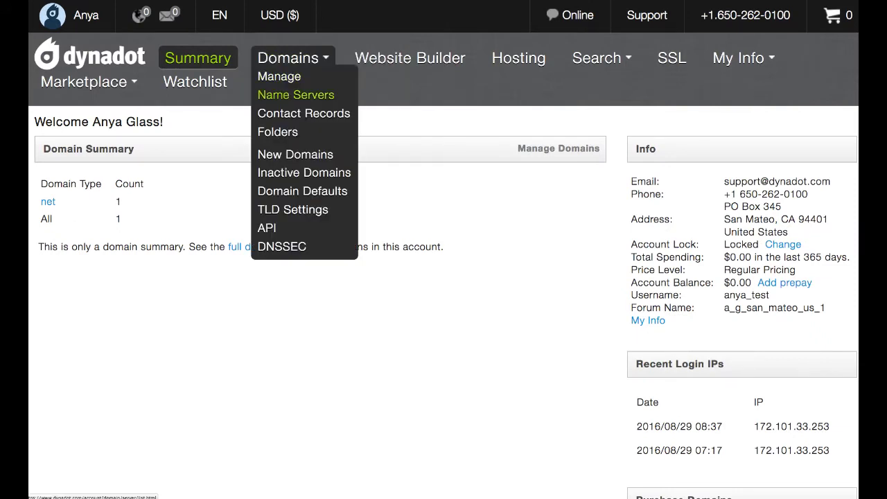
{"action": "left_click", "coordinate": [294, 95]}
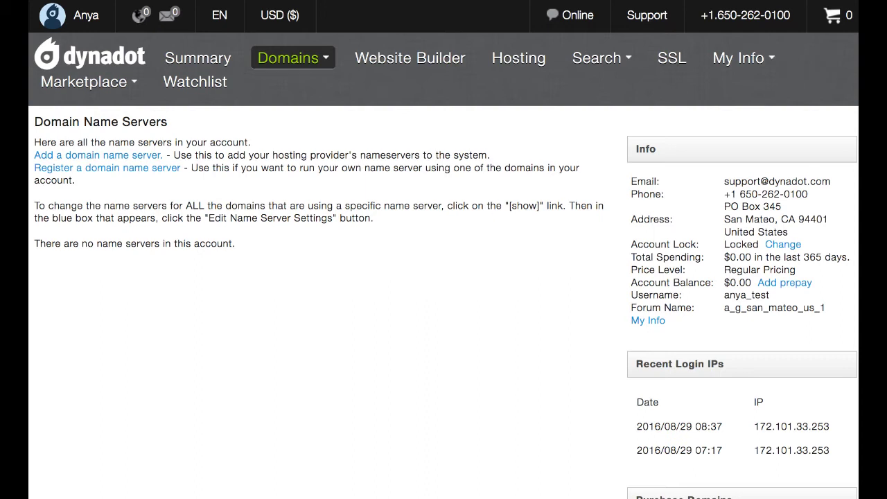
{"action": "left_click", "coordinate": [111, 169]}
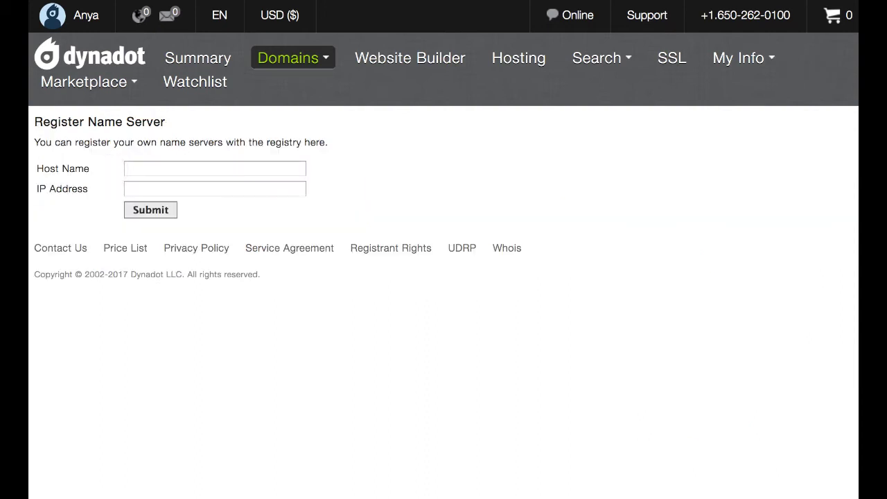
{"action": "left_click", "coordinate": [269, 171]}
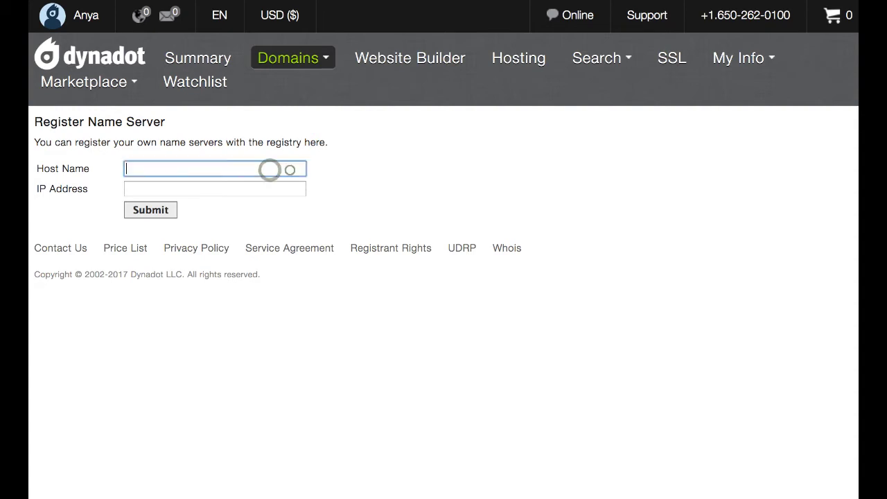
{"action": "type", "text": "ns1.nturtle.net"}
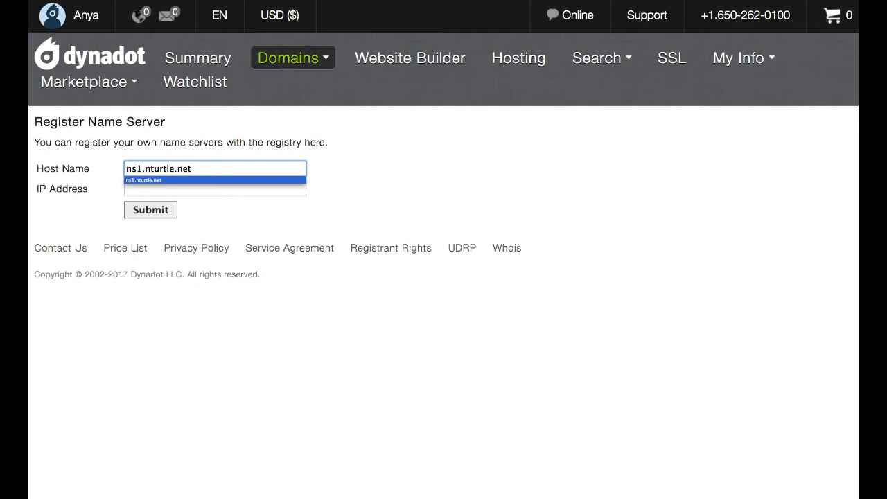
{"action": "left_click", "coordinate": [329, 169]}
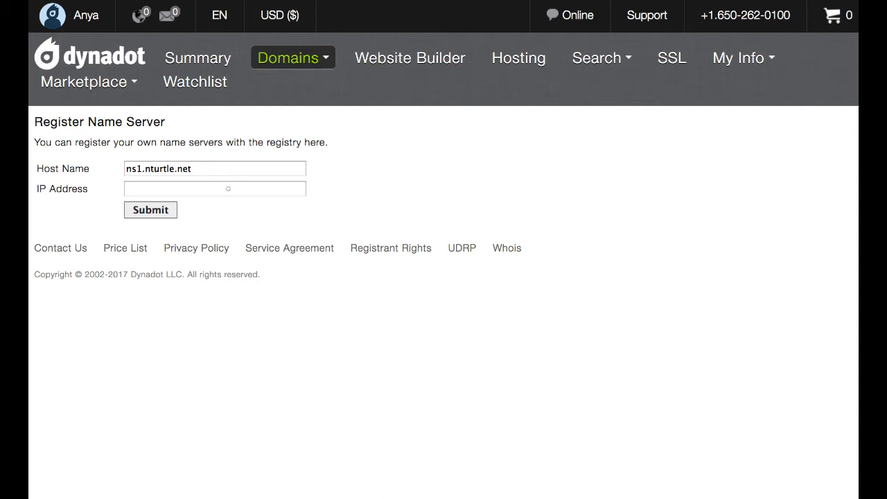
{"action": "left_click", "coordinate": [228, 189]}
{"action": "type", "text": "68.68.98.220"}
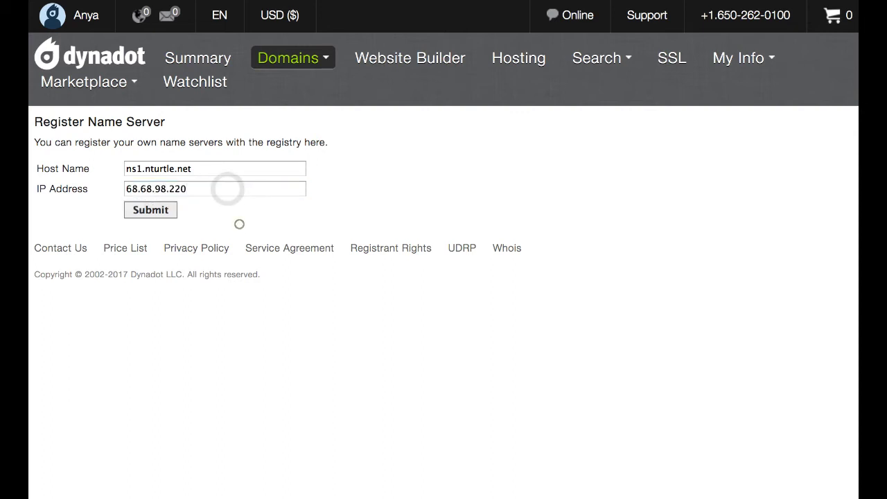
{"action": "left_click", "coordinate": [161, 211]}
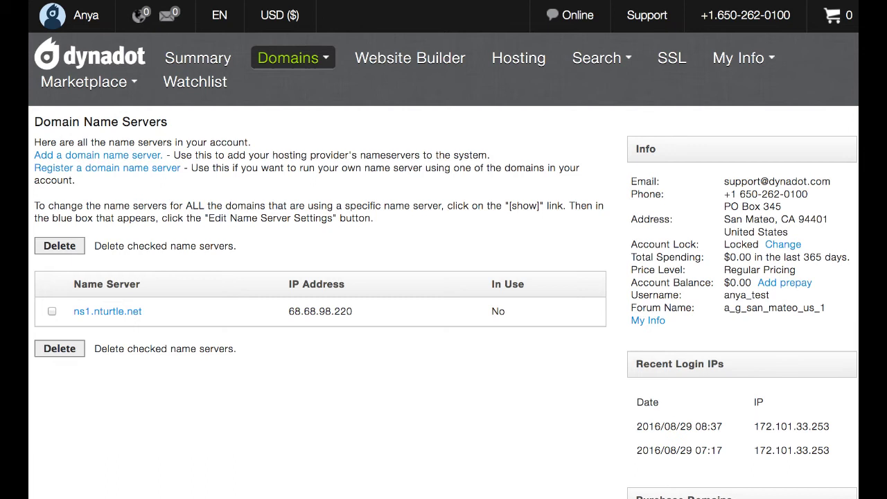
Step: Register a second domain name server, ns2.nturtle.net, with IP address 68.68.98.220
{"action": "left_click", "coordinate": [155, 168]}
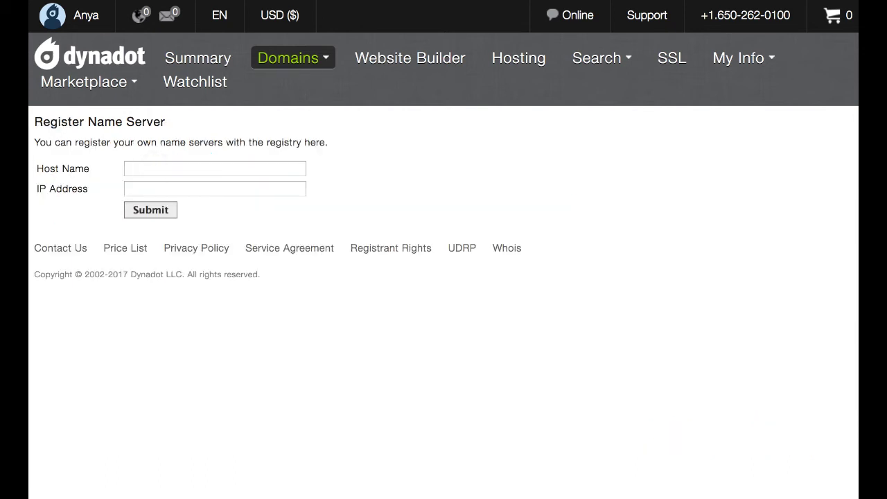
{"action": "left_click", "coordinate": [172, 168]}
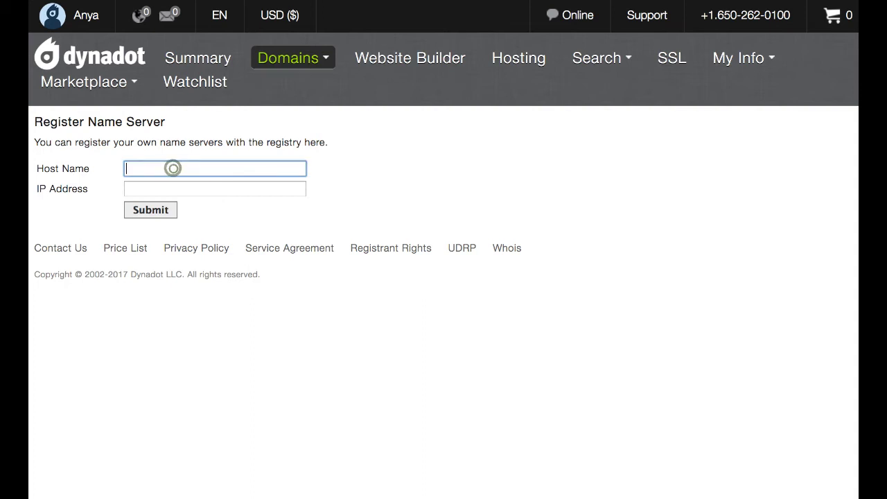
{"action": "type", "text": "ns2.nturtle.net"}
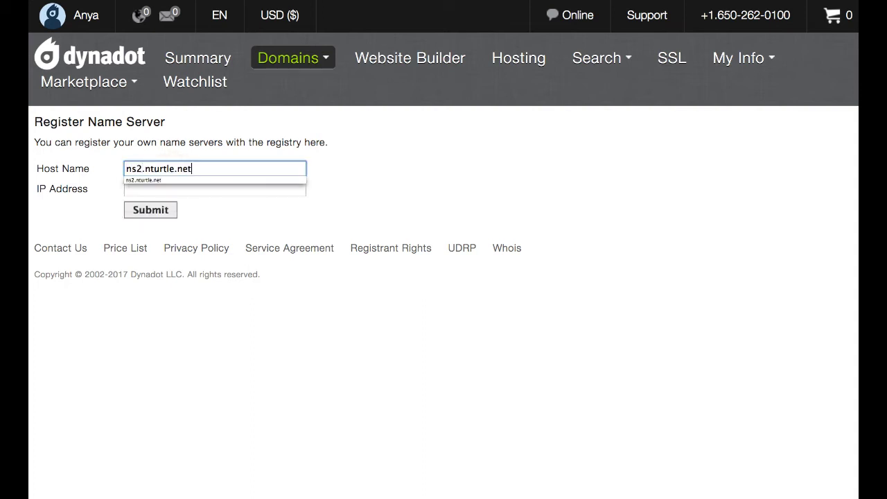
{"action": "key", "text": "Tab"}
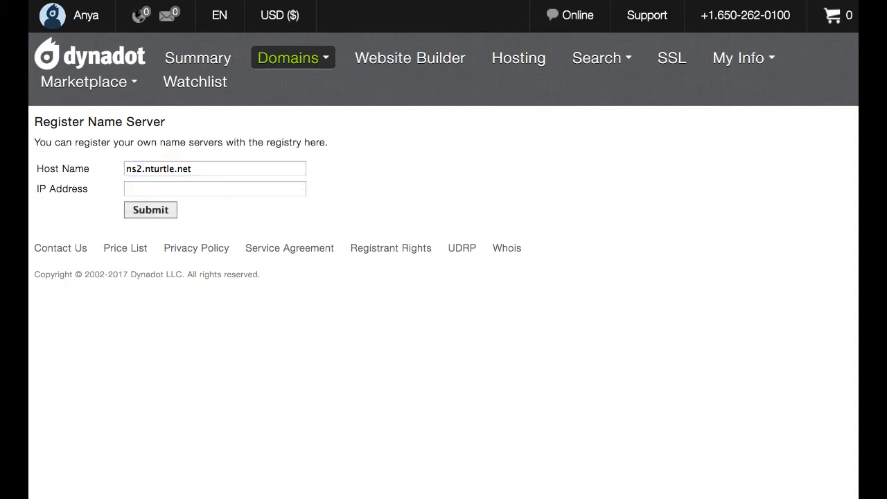
{"action": "left_click", "coordinate": [141, 186]}
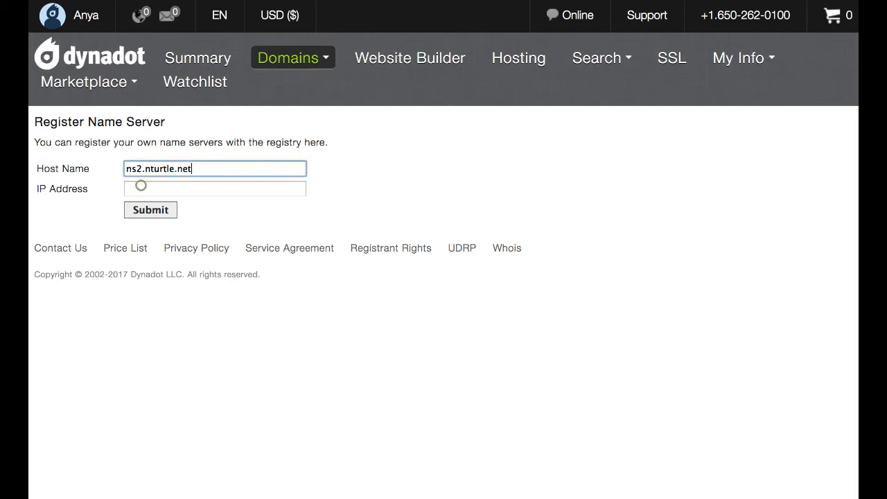
{"action": "left_click", "coordinate": [139, 196]}
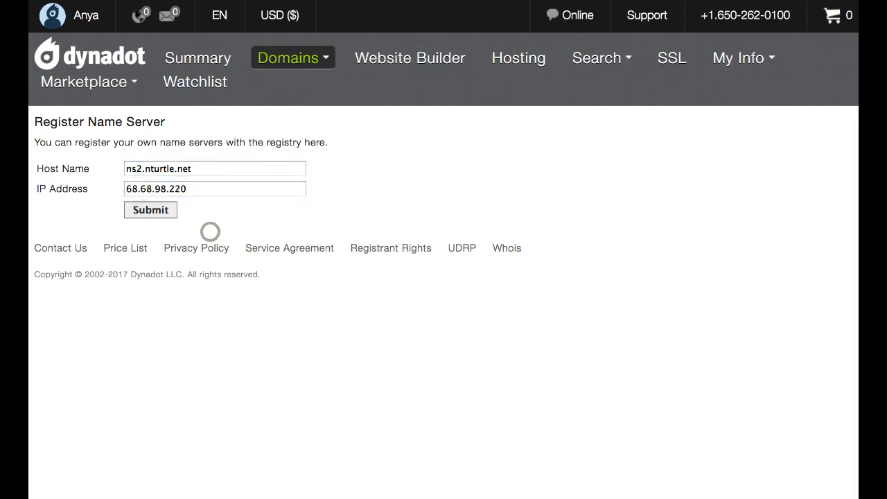
{"action": "left_click", "coordinate": [167, 213]}
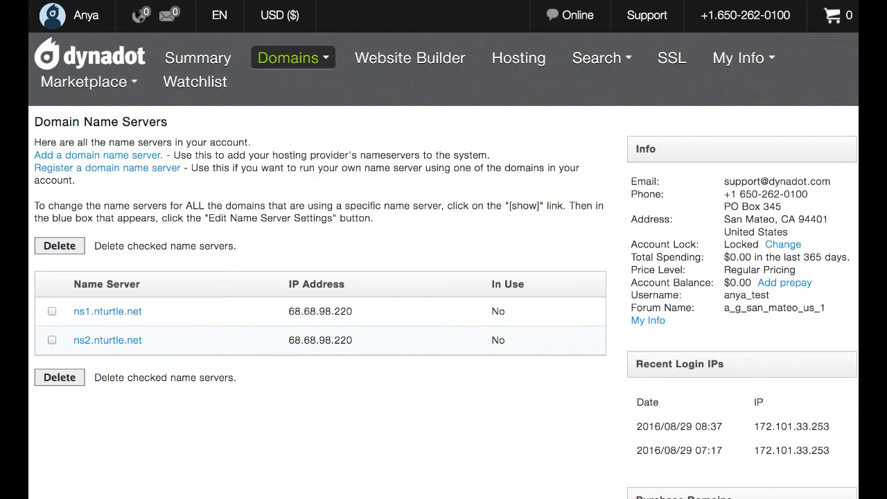
Step: Open the name server settings of nturtle.net from the managed domains and show the options for hosting elsewhere
{"action": "mouse_move", "coordinate": [288, 59]}
{"action": "left_click", "coordinate": [276, 77]}
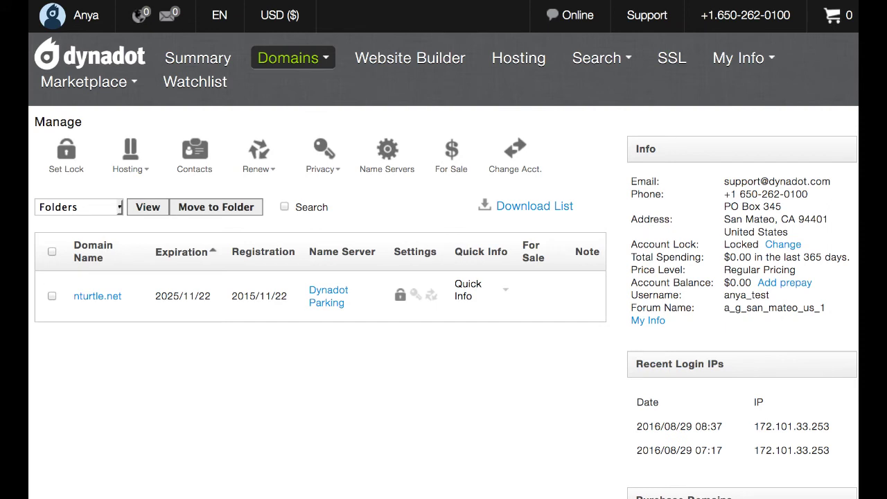
{"action": "left_click", "coordinate": [332, 292]}
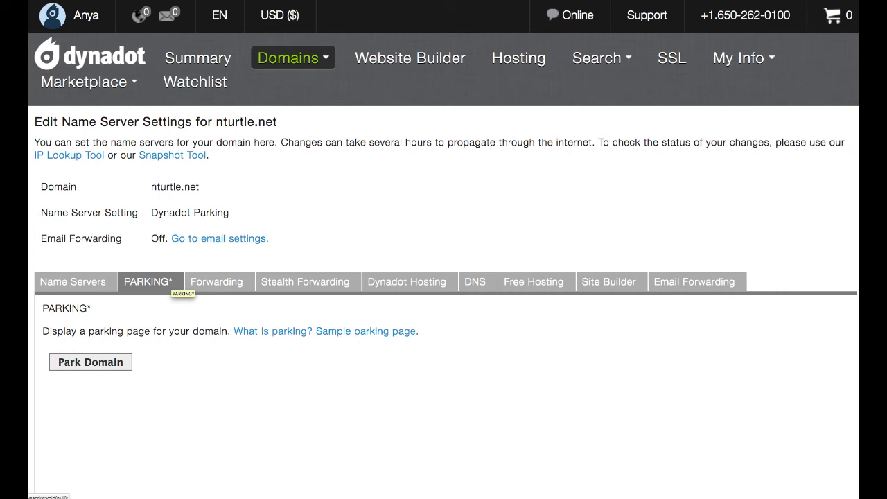
{"action": "left_click", "coordinate": [76, 278]}
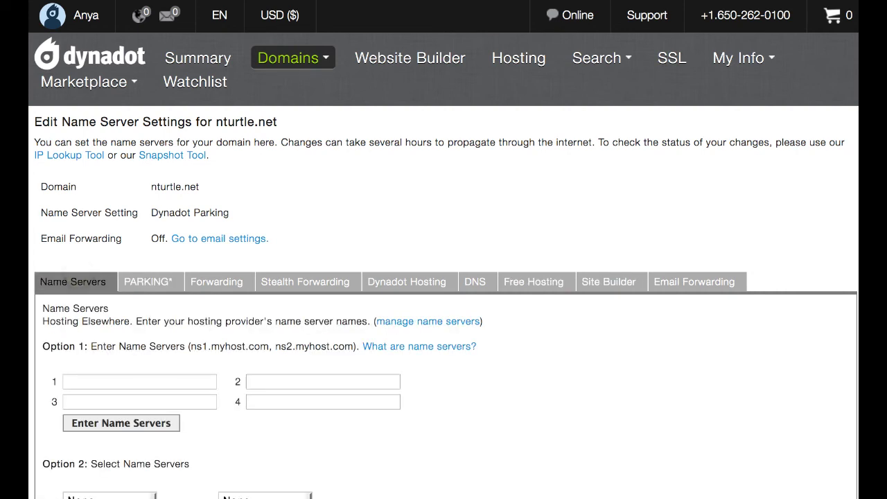
Step: Assign the registered name servers ns1.nturtle.net as 1 and ns2.nturtle.net as 2 to the domain and submit the selection
{"action": "scroll", "coordinate": [443, 277], "scroll_direction": "down", "scroll_amount": 5}
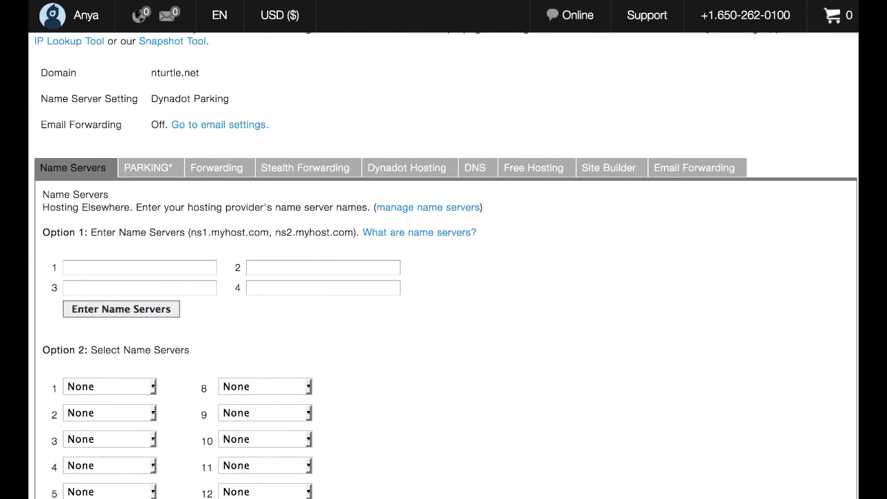
{"action": "scroll", "coordinate": [444, 277], "scroll_direction": "down", "scroll_amount": 2}
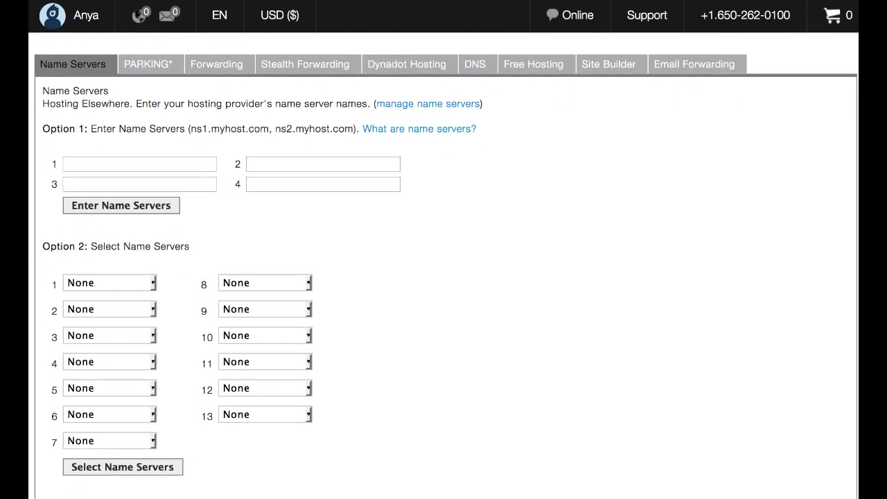
{"action": "left_click", "coordinate": [142, 283]}
{"action": "left_click", "coordinate": [137, 311]}
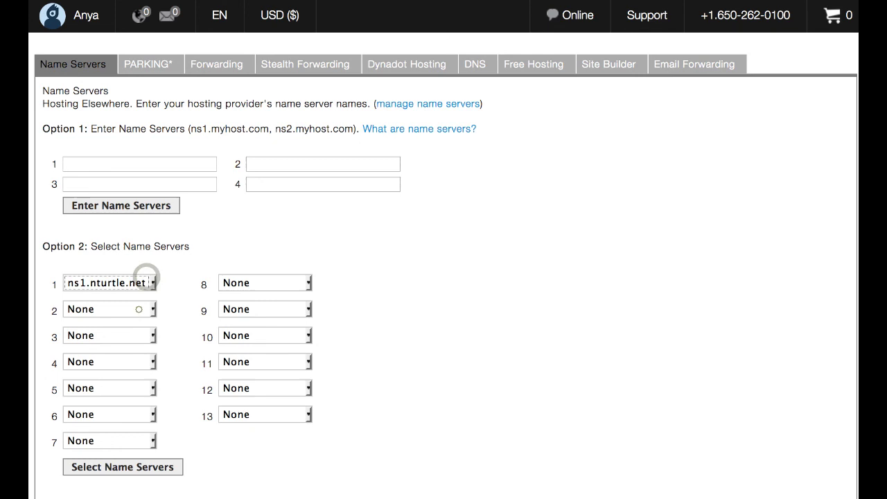
{"action": "left_click", "coordinate": [139, 309]}
{"action": "left_click", "coordinate": [133, 348]}
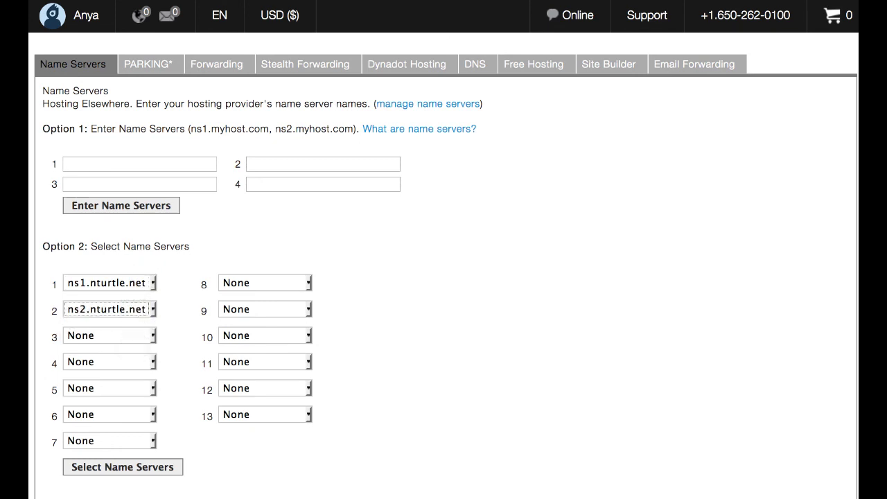
{"action": "left_click", "coordinate": [159, 467]}
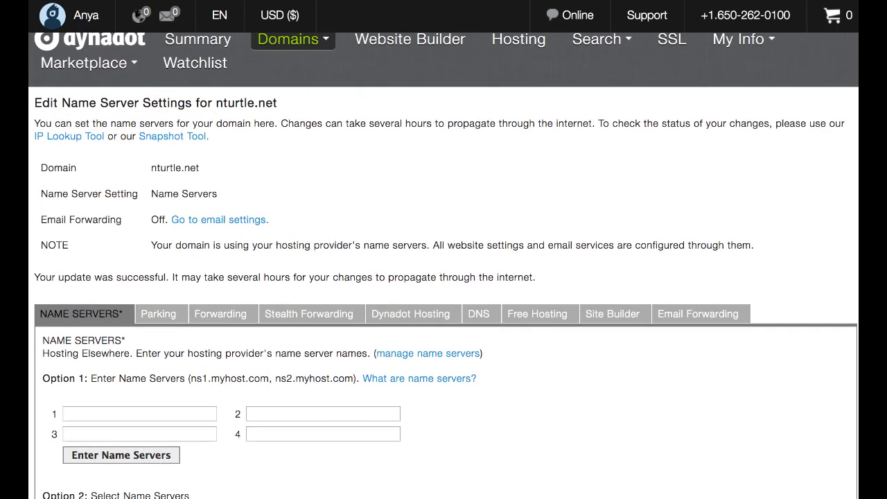
{"action": "scroll", "coordinate": [444, 265], "scroll_direction": "down", "scroll_amount": 1}
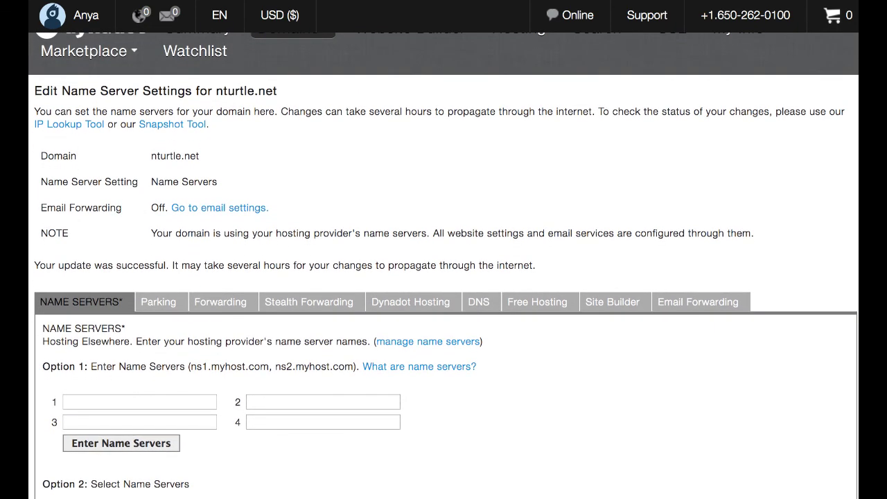
{"action": "scroll", "coordinate": [443, 265], "scroll_direction": "down", "scroll_amount": 1}
{"action": "scroll", "coordinate": [443, 265], "scroll_direction": "down", "scroll_amount": 1}
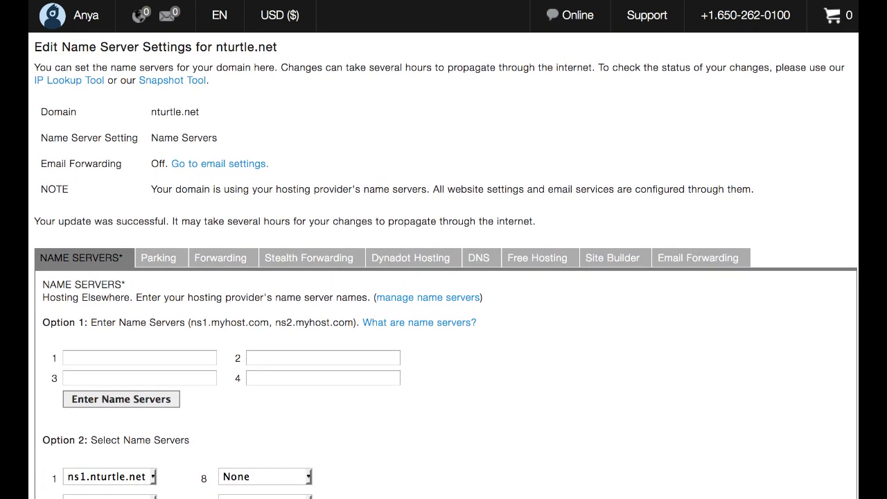